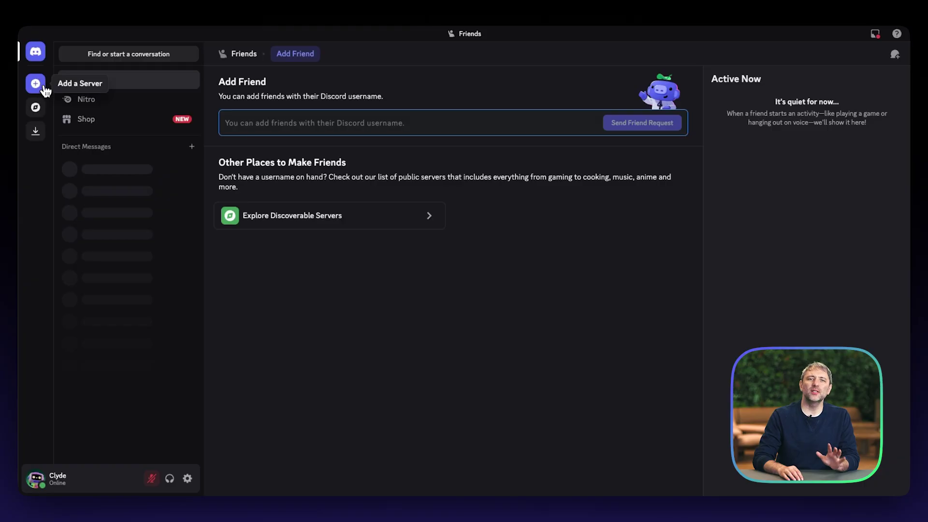
Start a new server, briefly browsing Discover's Gaming servers, and reach the friends-or-community question.
left_click(35, 85)
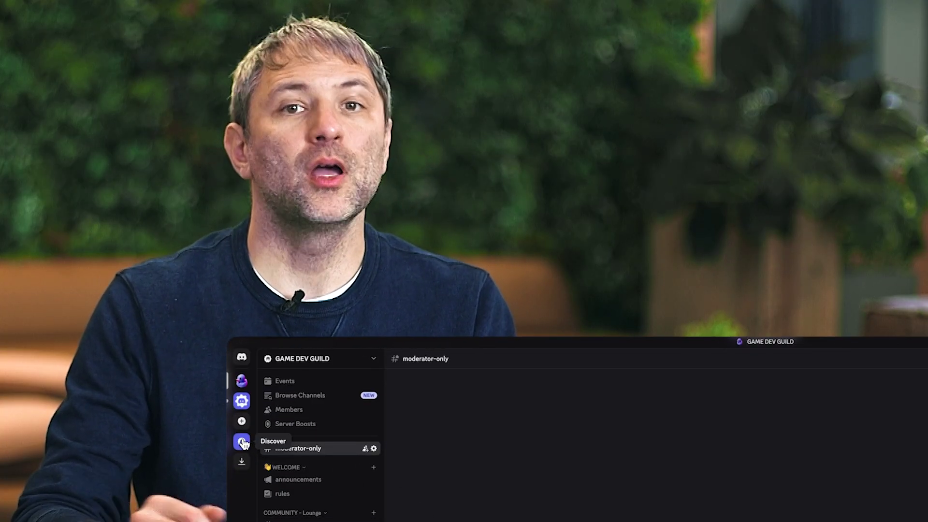
left_click(244, 443)
left_click(291, 407)
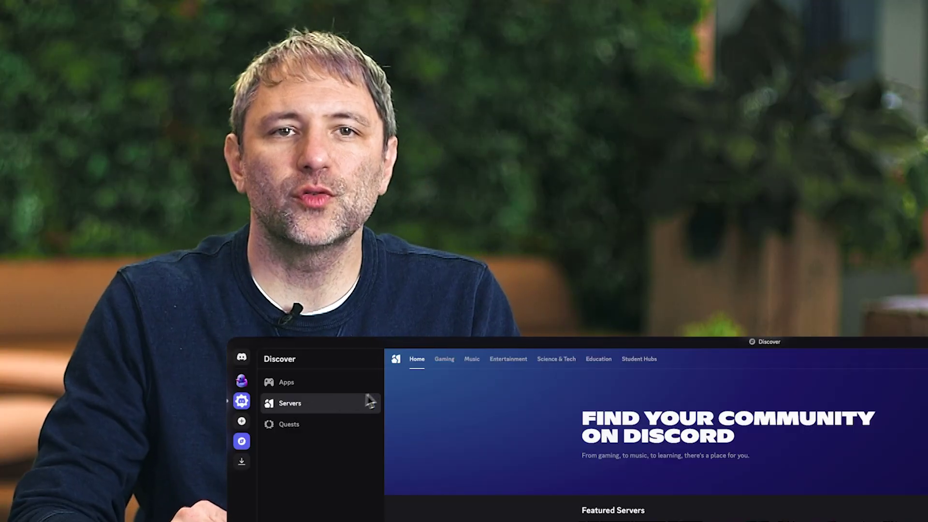
left_click(443, 362)
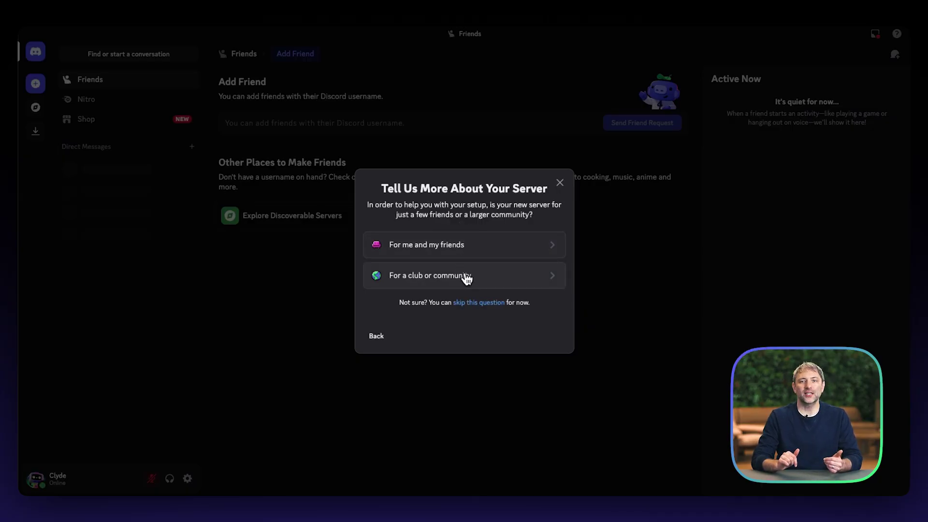
Choose club or community, name the server GAME DEV GUILD, use RubberDuck.png as icon, and create it.
left_click(464, 276)
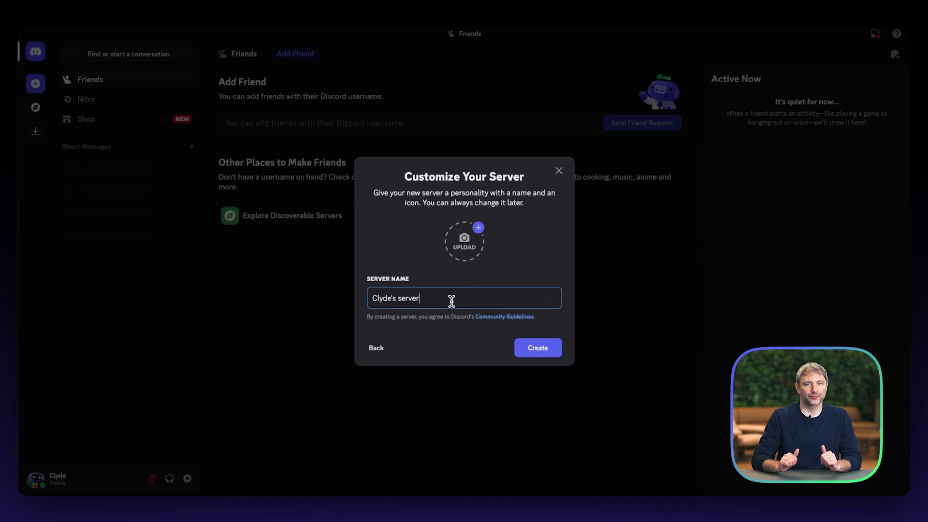
triple_click(452, 300)
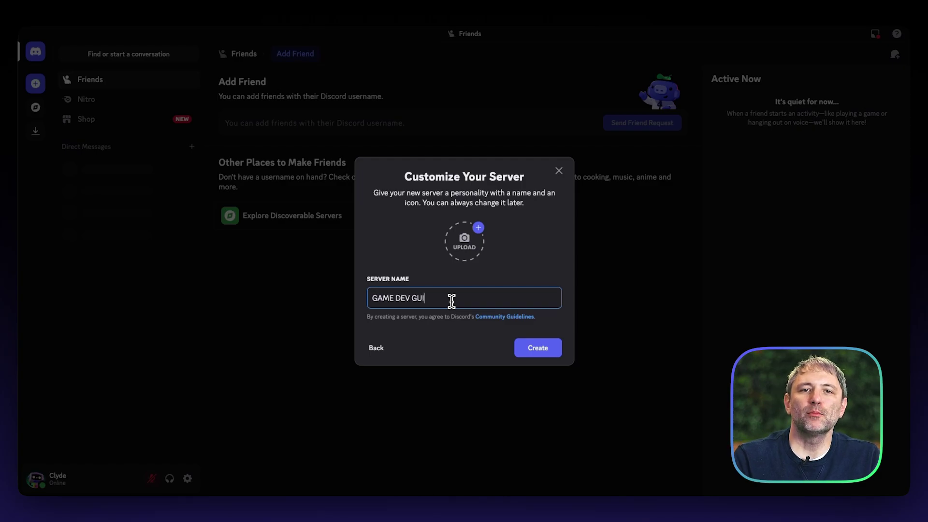
left_click(467, 247)
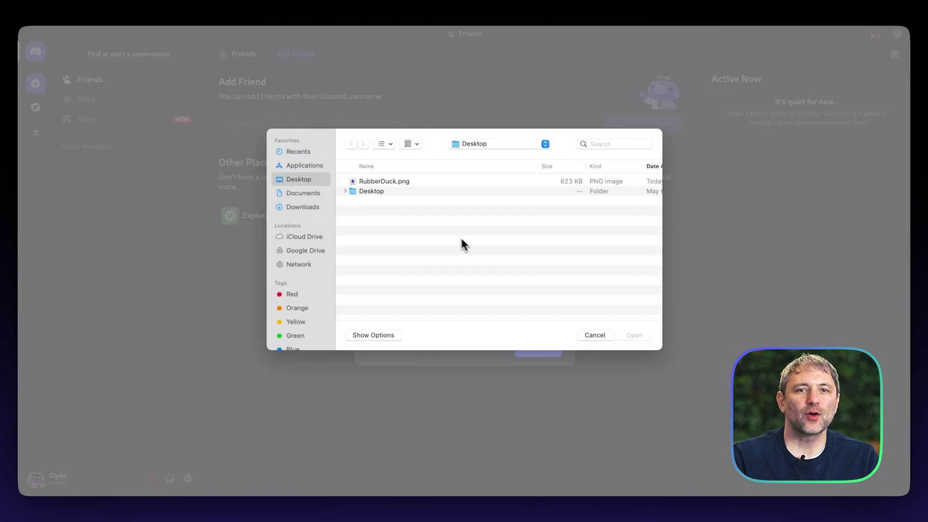
left_click(384, 180)
left_click(628, 333)
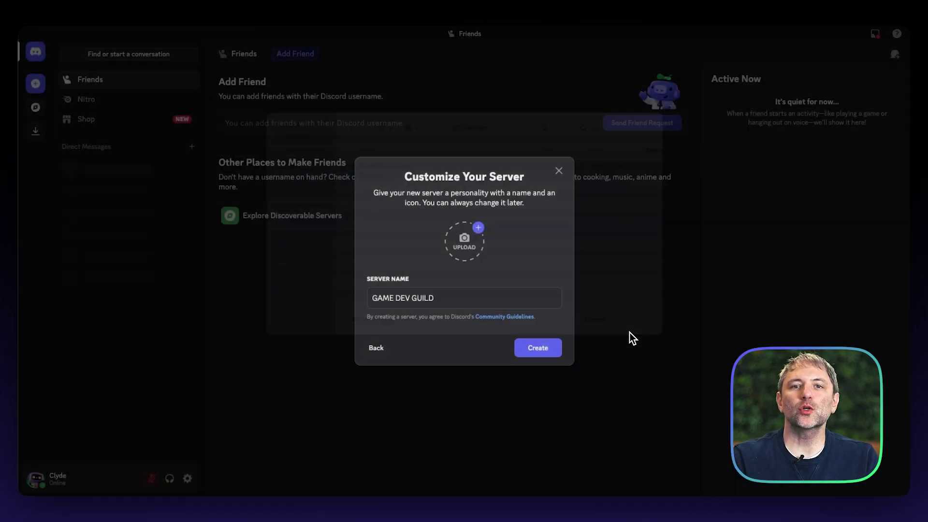
left_click(540, 352)
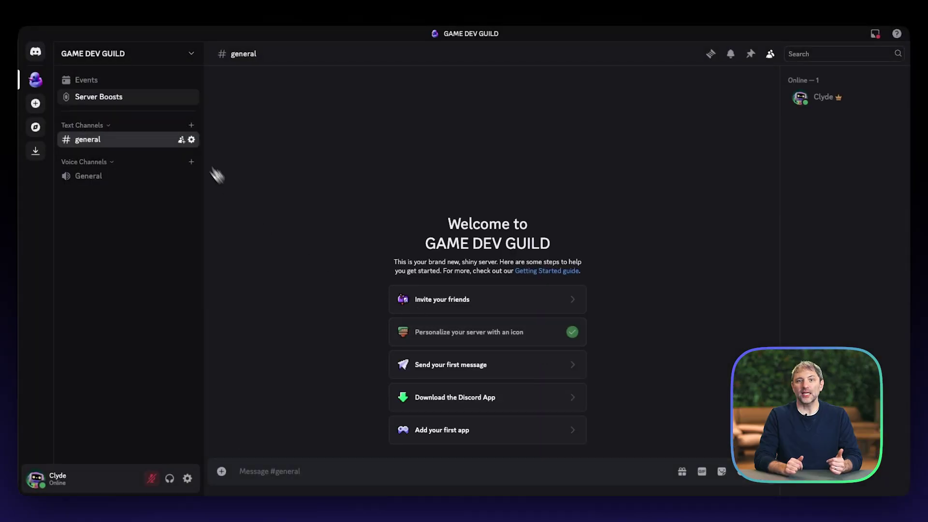
In Server Settings, write the profile description starting 'Join our vibrant community! We're a friendly server…'.
left_click(152, 54)
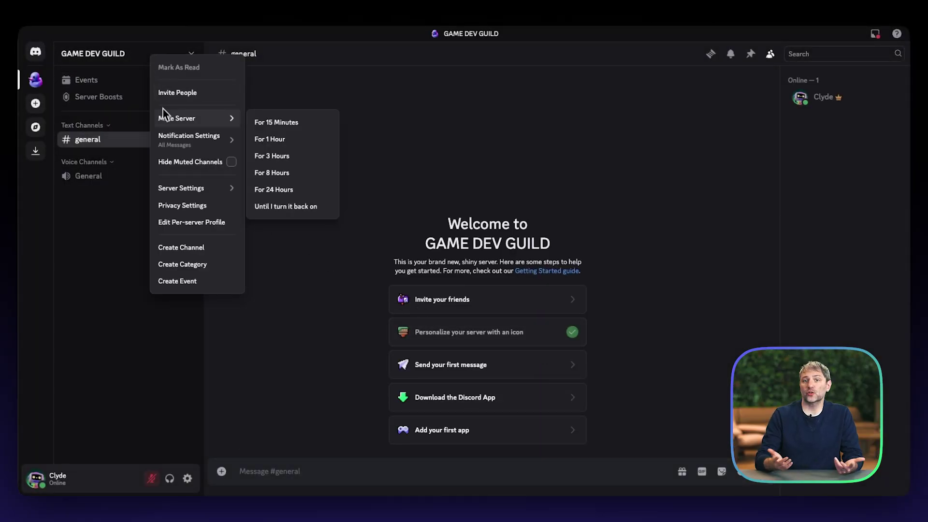
left_click(194, 188)
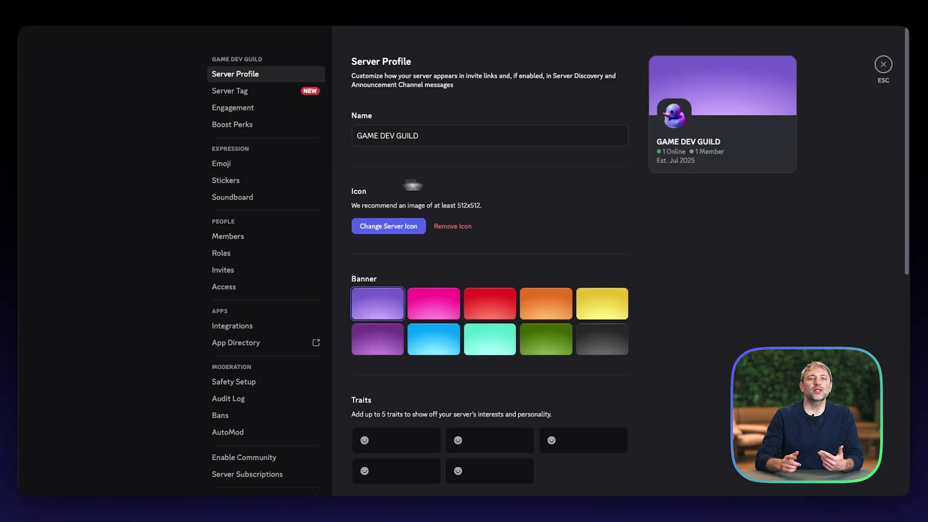
scroll(488, 269, "down", 6)
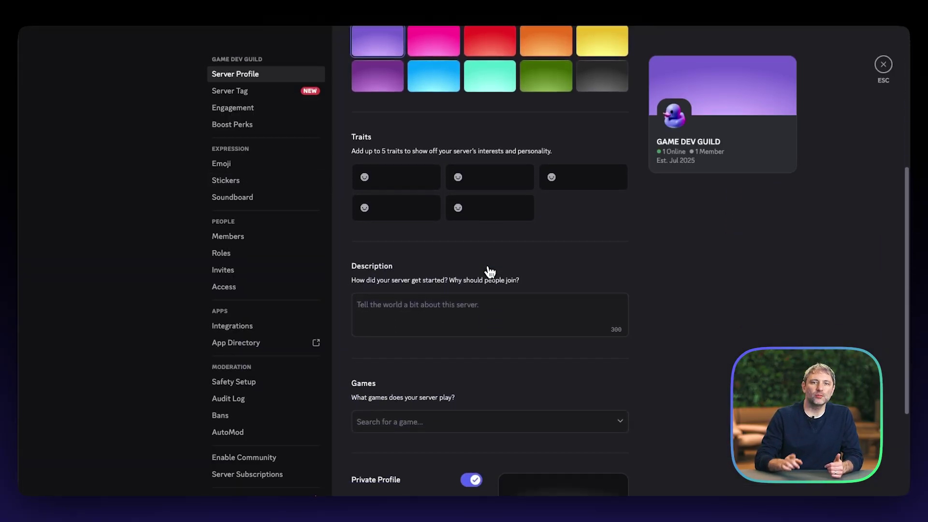
left_click(487, 276)
type("Join our vibrant community! We're a friendly server for Game Dev Guild play")
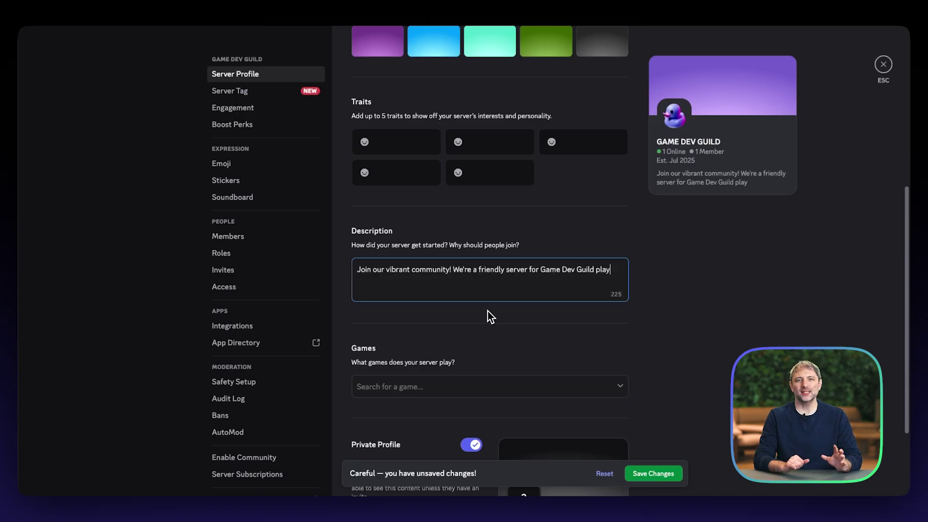
type("er to team up for raids, share strategies, and hang out.")
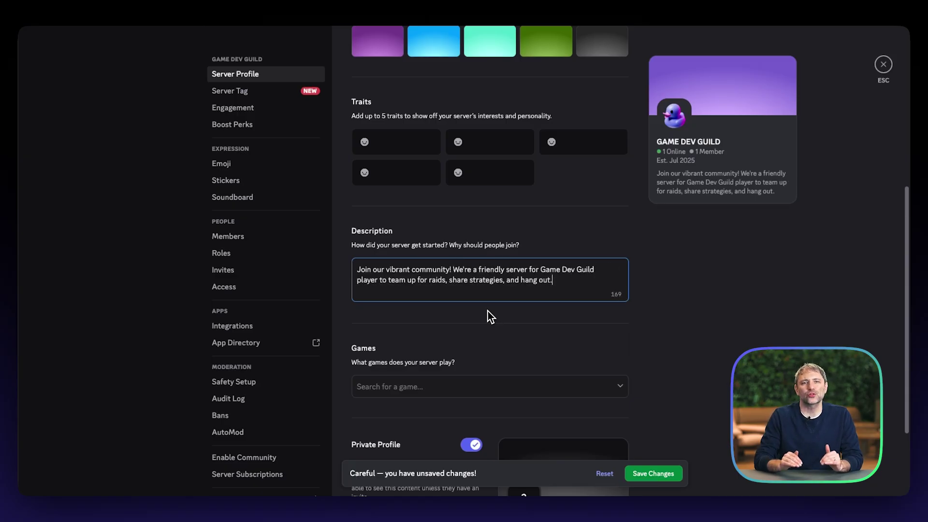
type(" Whether you're a seasoned player or just starting ")
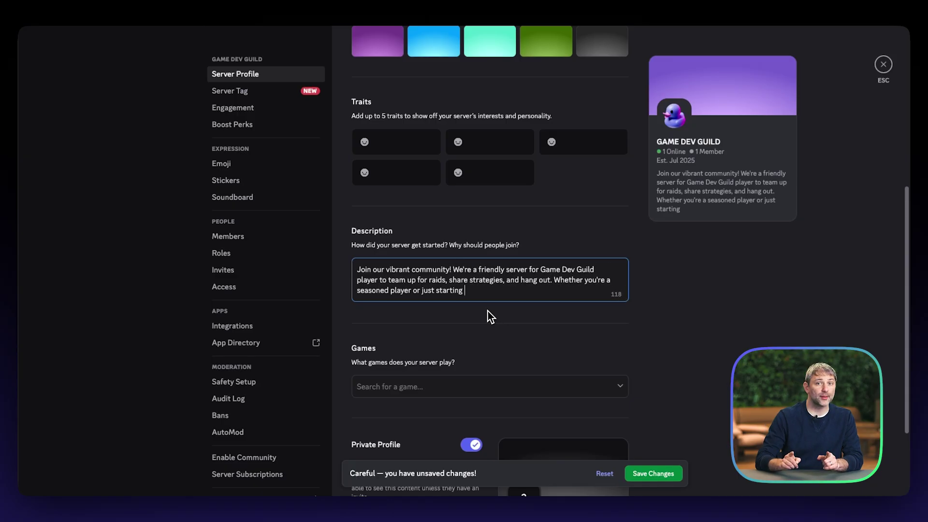
type("out, you'll find a welcome crew here. Participate in w")
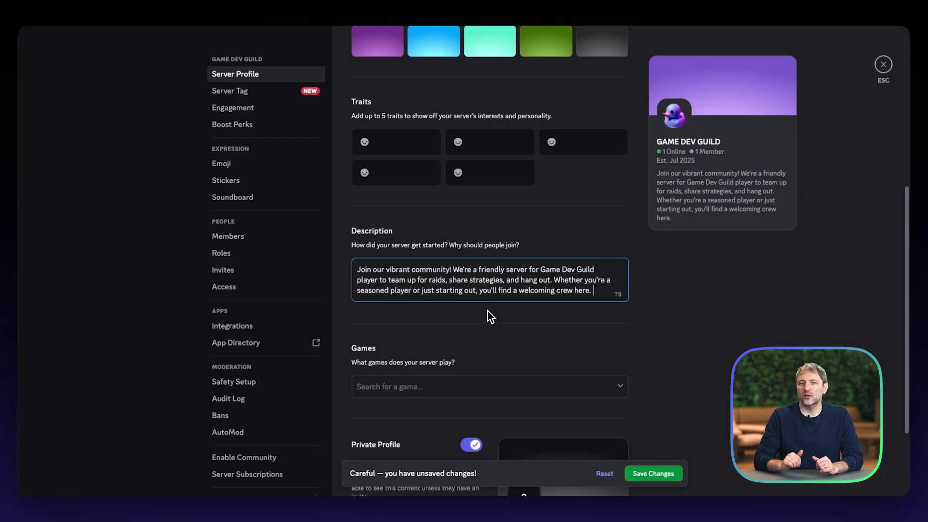
type("eekly events, show off your best plays, and make new")
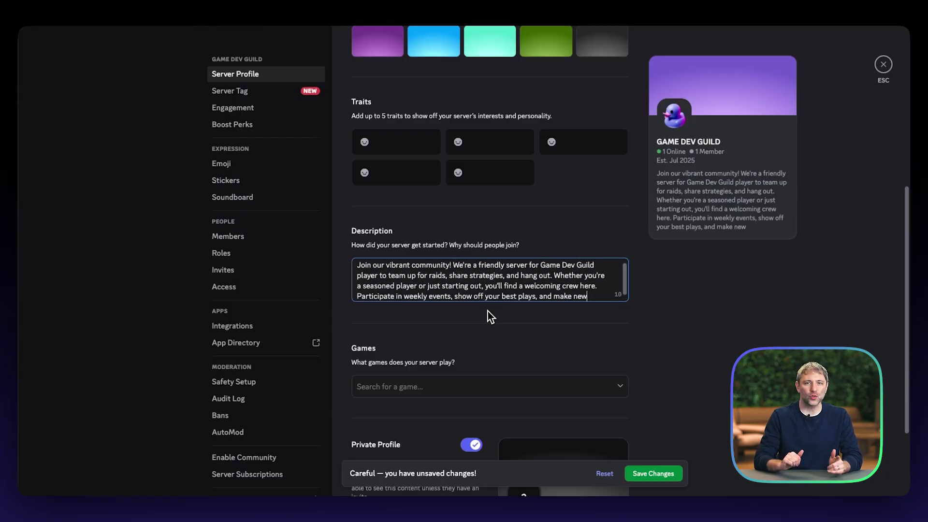
type(" friends!")
Fill the five server trait fields, including Competitive & Esports, Cozy & Casual and MMORPG & Raiding.
scroll(484, 290, "up", 3)
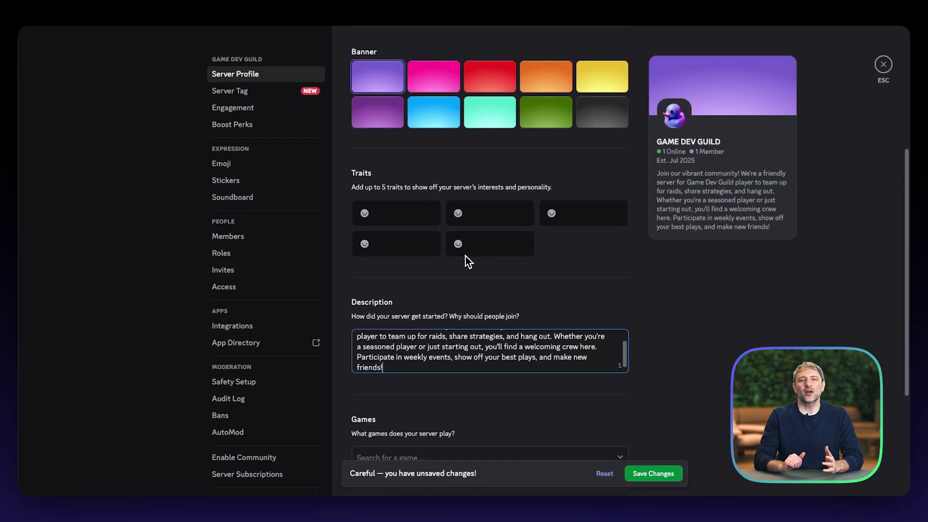
left_click(403, 230)
type("Competi")
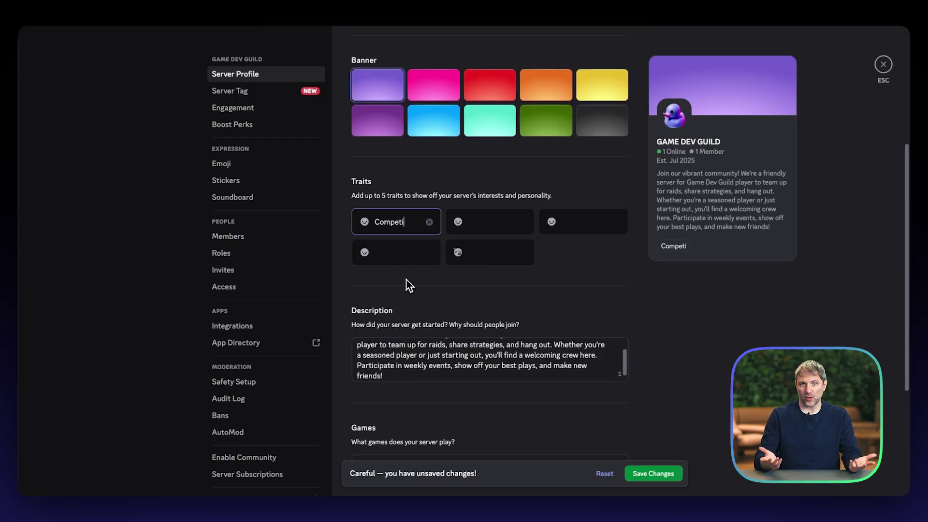
type("tive & Esports")
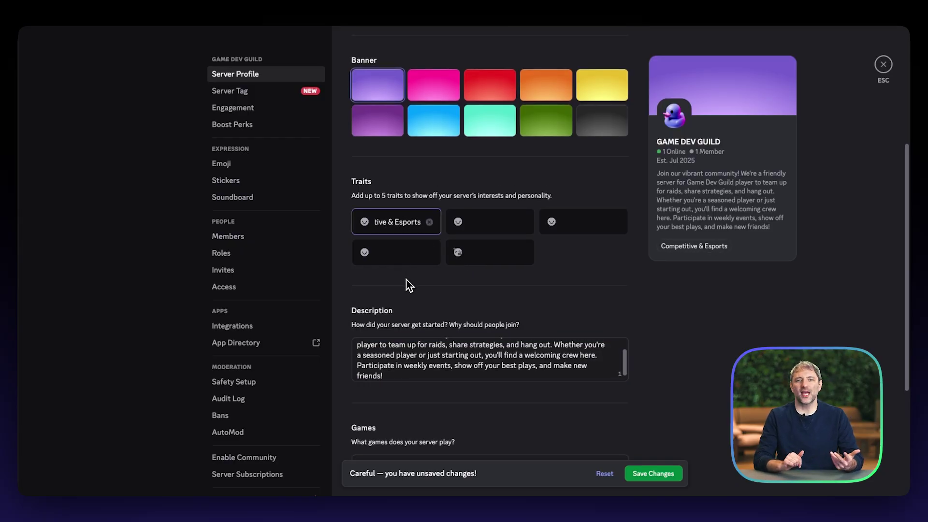
left_click(492, 221)
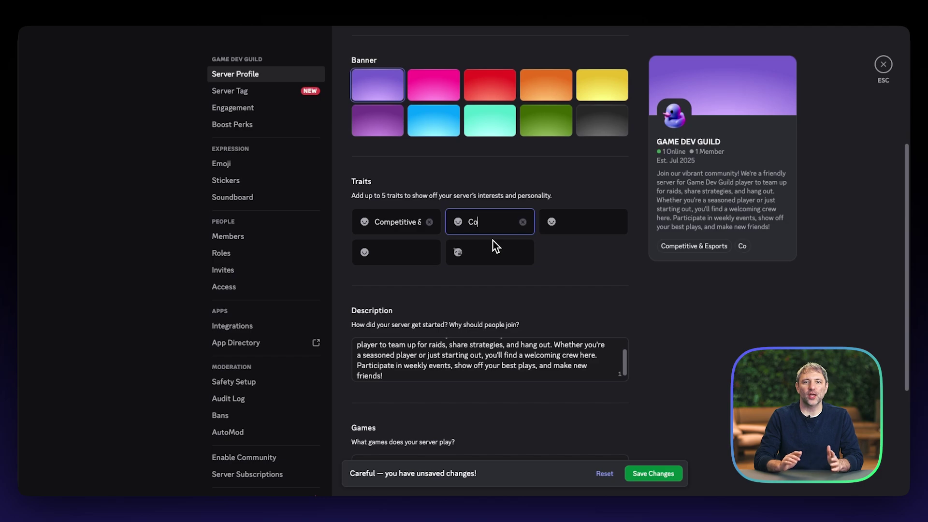
left_click(585, 224)
type("MMORPG & Raiding")
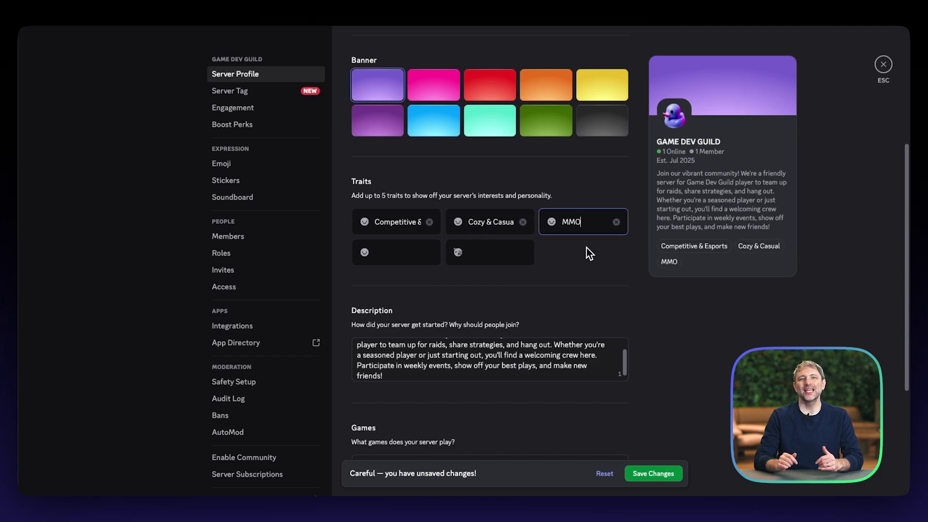
left_click(396, 252)
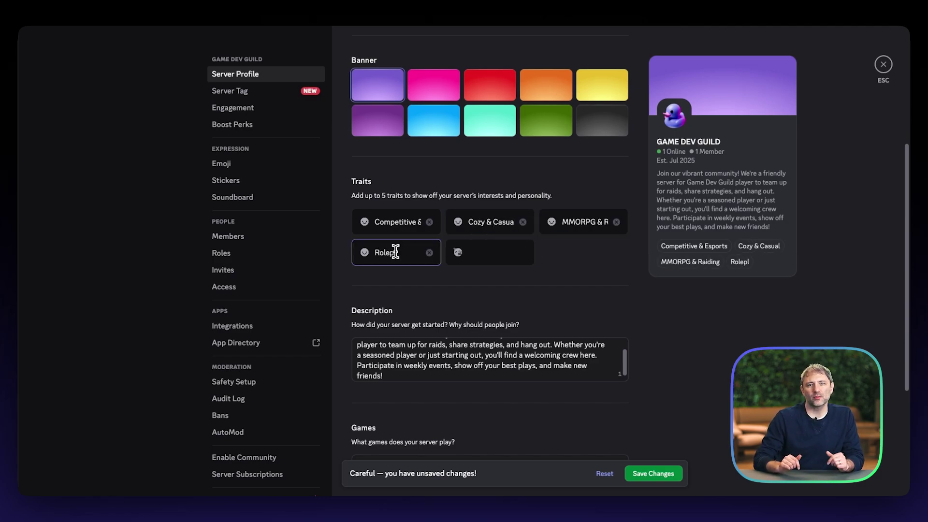
left_click(478, 254)
type("Strategy & Gu")
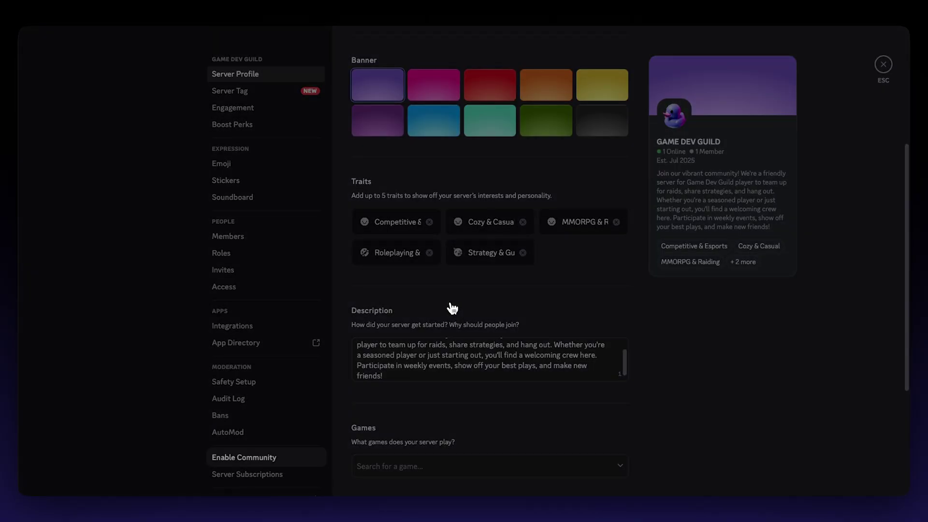
Enable Community with verified email required, media scanned for all members, and auto-created rules and updates channels.
left_click(283, 459)
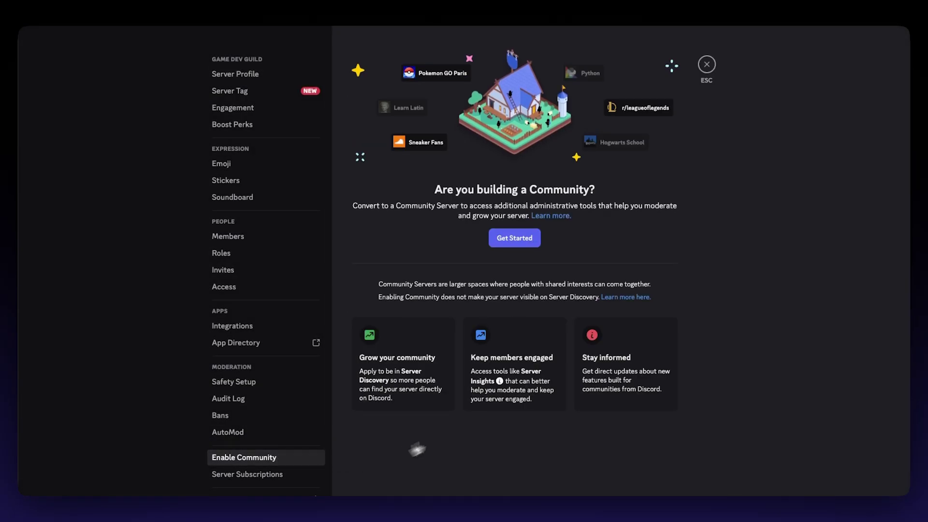
left_click(519, 241)
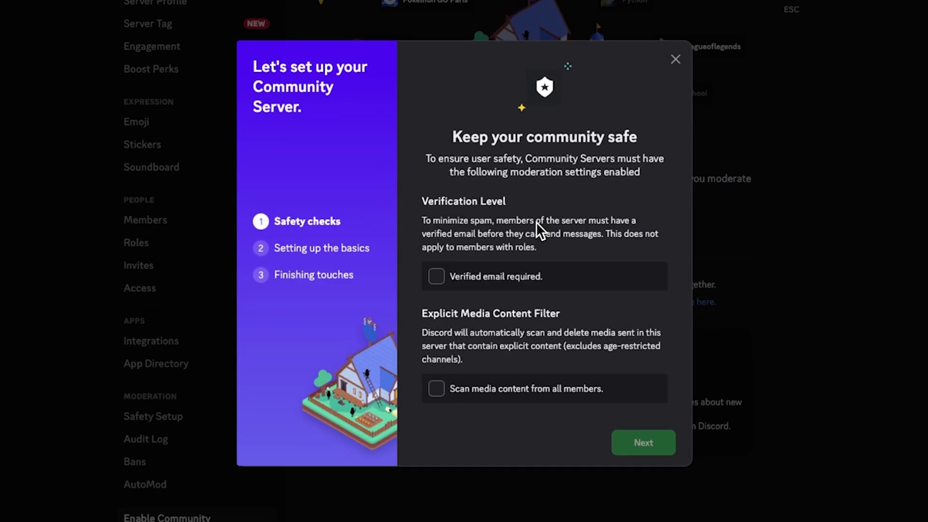
left_click(437, 277)
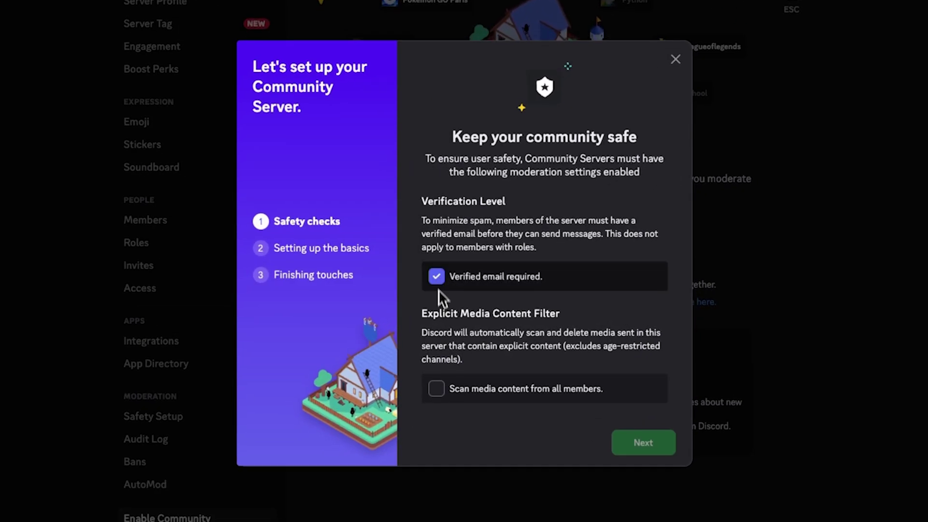
left_click(438, 390)
left_click(644, 446)
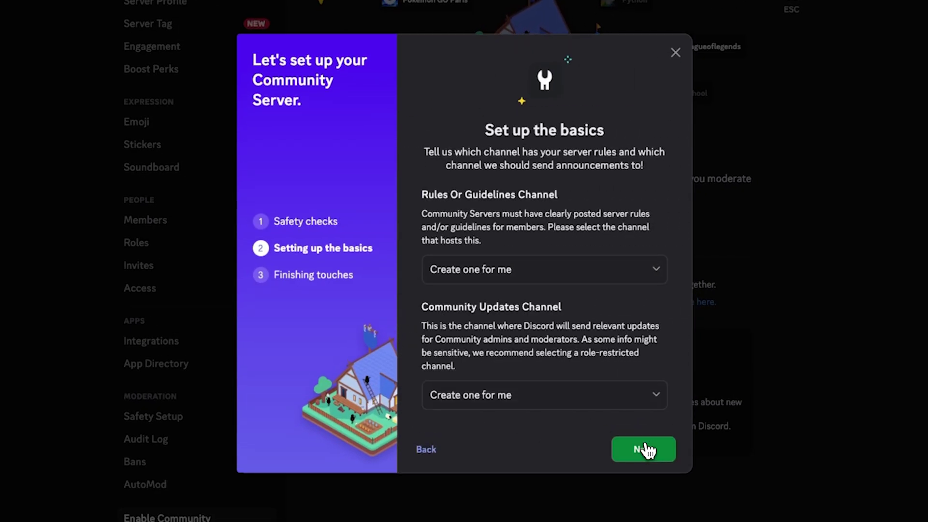
left_click(646, 450)
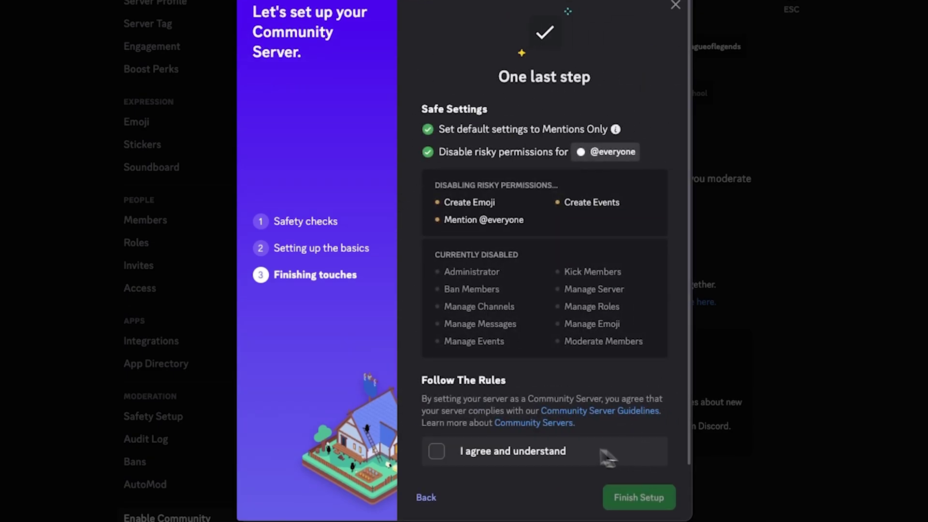
left_click(438, 452)
left_click(627, 498)
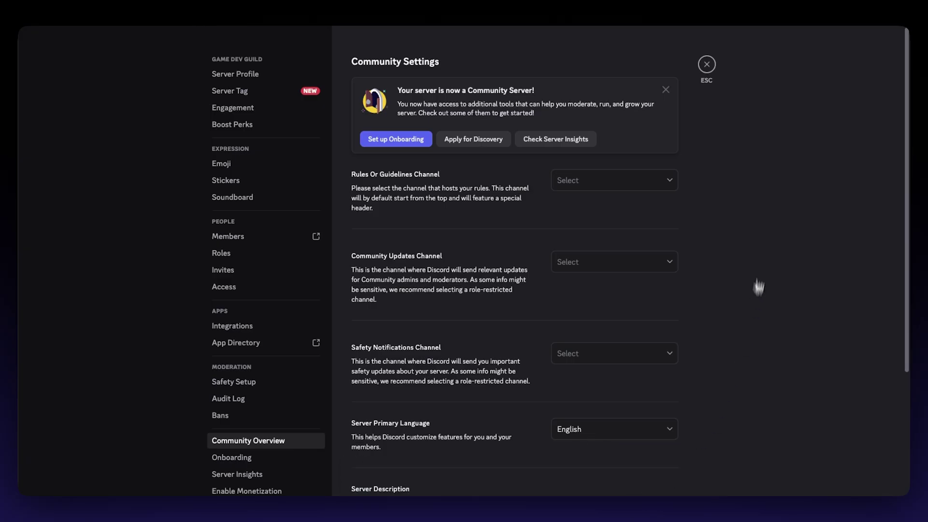
Close server settings and bring up the channel sidebar's add-channel/category menu.
left_click(707, 64)
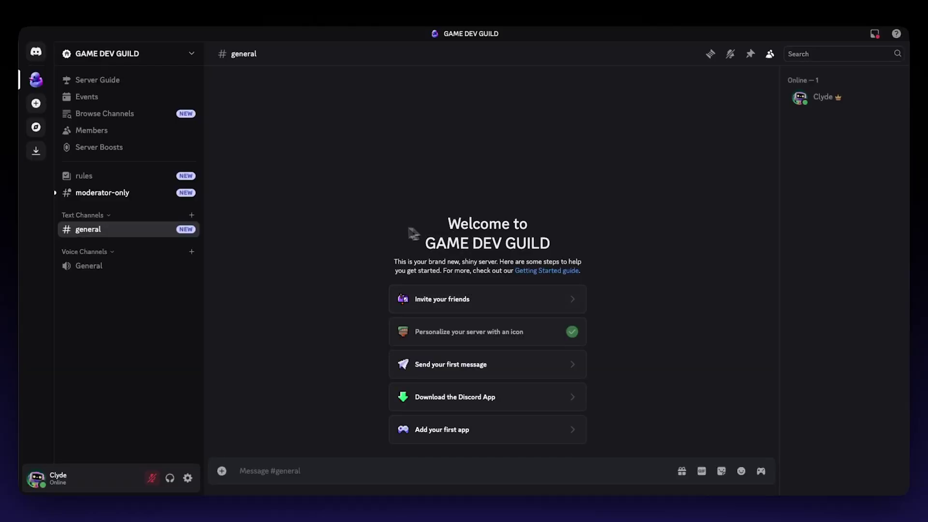
right_click(115, 298)
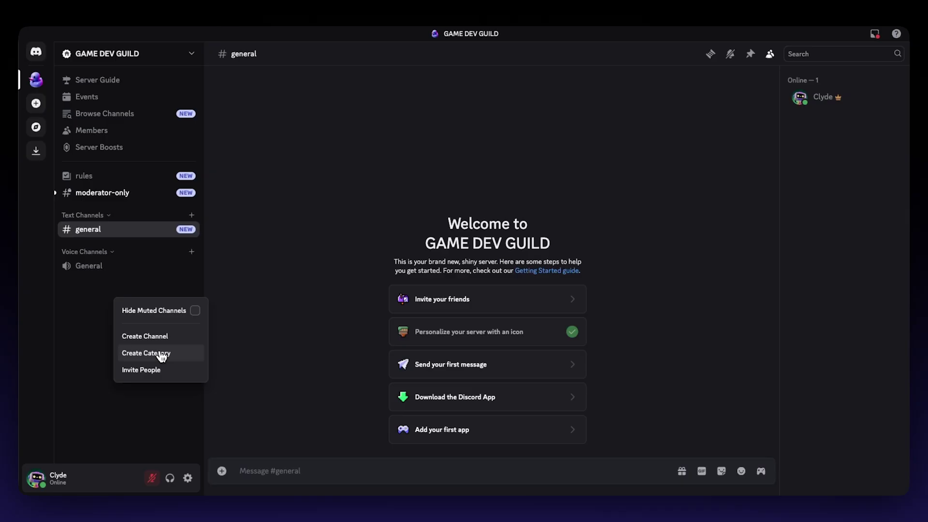
Create the '👋 WELCOME' category and move #rules into it with synced permissions.
left_click(162, 357)
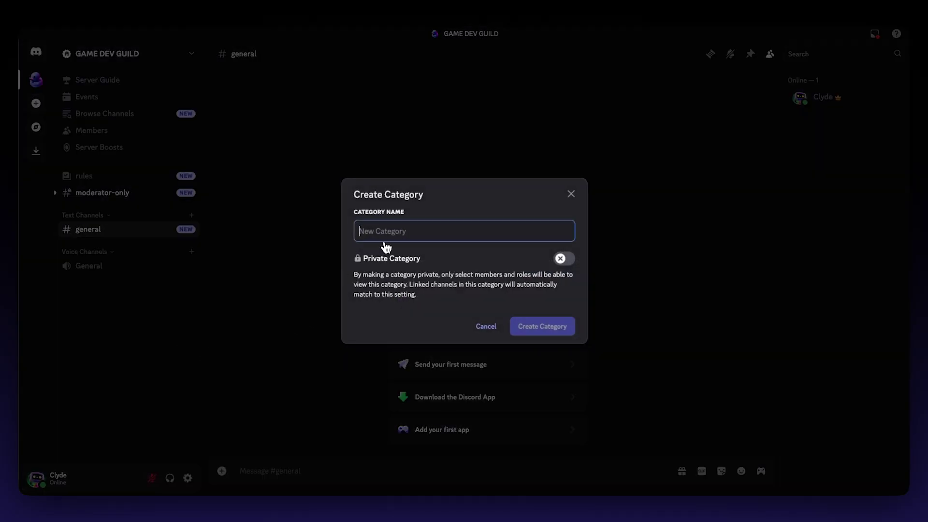
type("👋 WELCOME")
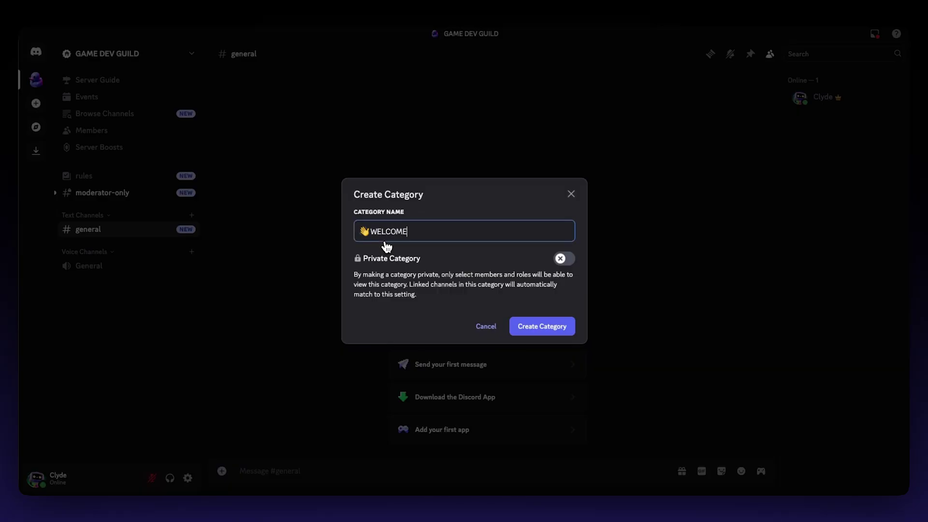
left_click(532, 322)
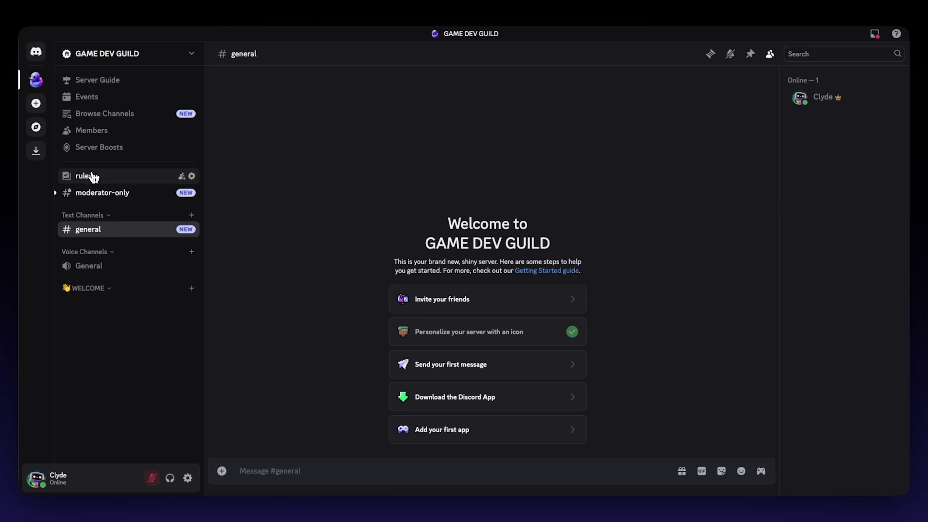
left_click_drag(94, 179, 92, 290)
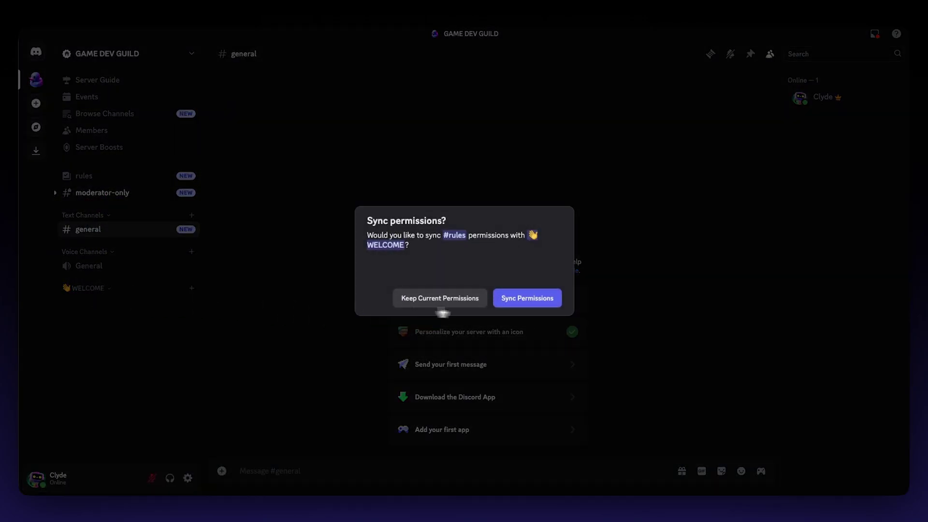
left_click(509, 299)
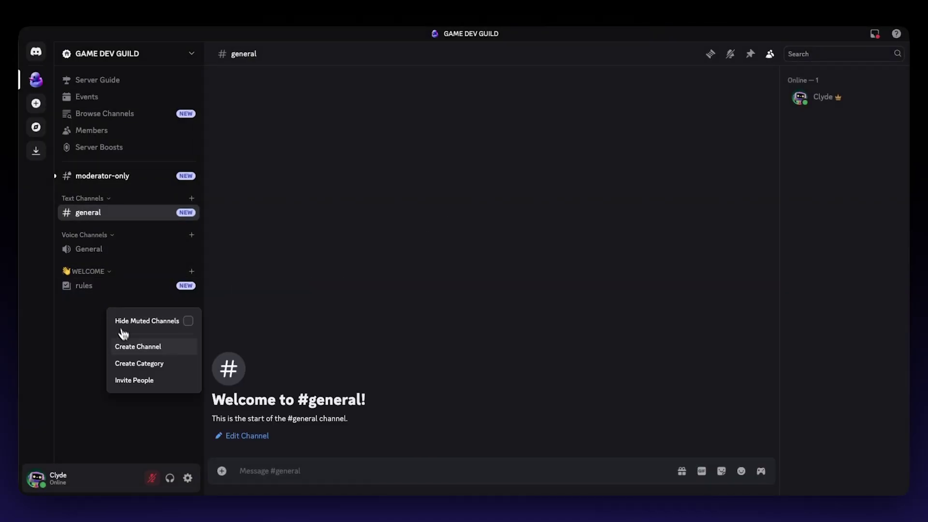
Create the 'COMMUNITY - Lounge' category and move #general into it.
left_click(146, 366)
type("COMMUNITY - Lounge")
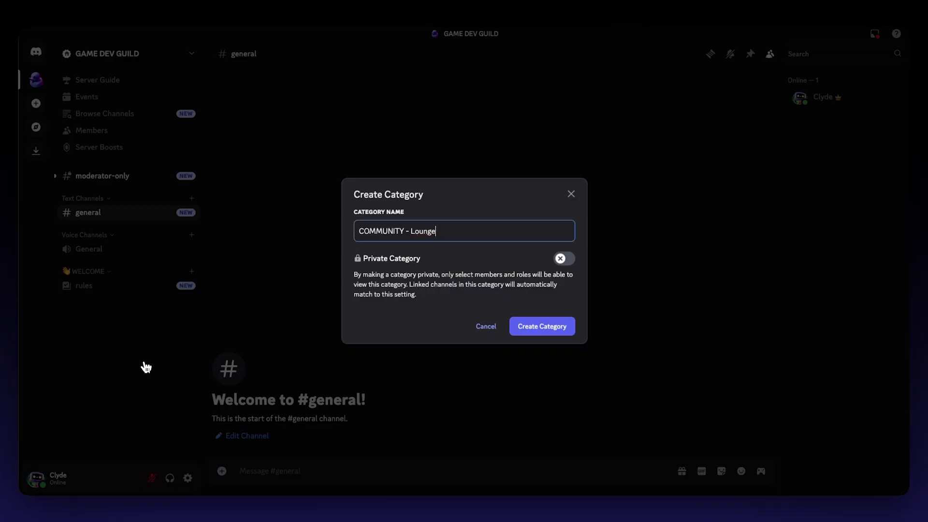
left_click(533, 332)
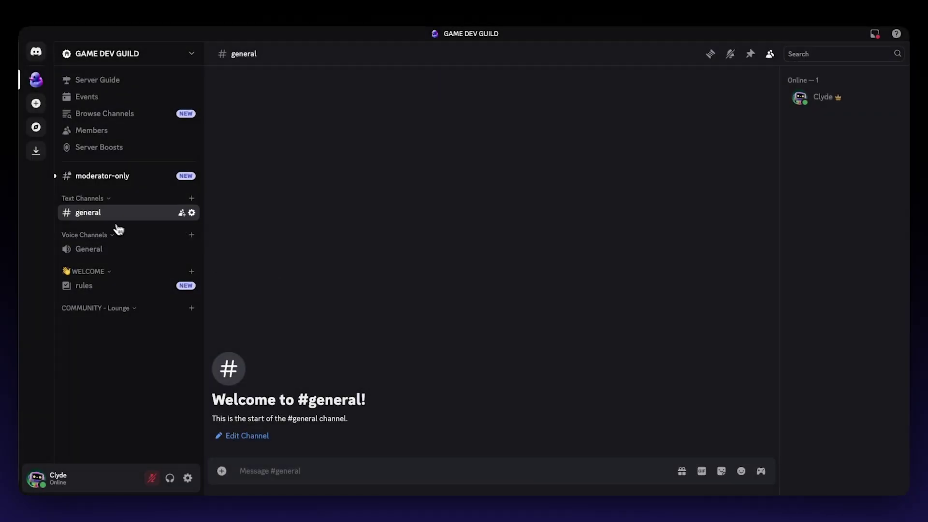
left_click_drag(102, 217, 101, 319)
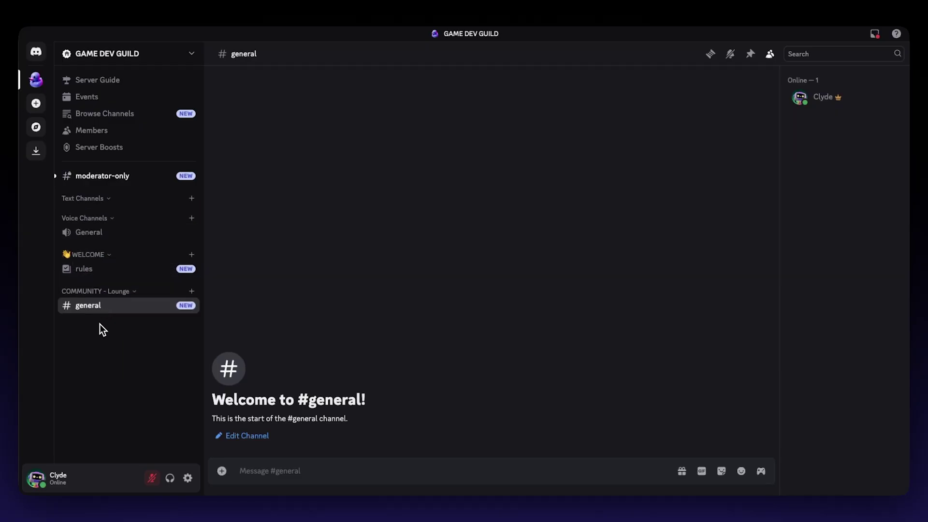
right_click(101, 332)
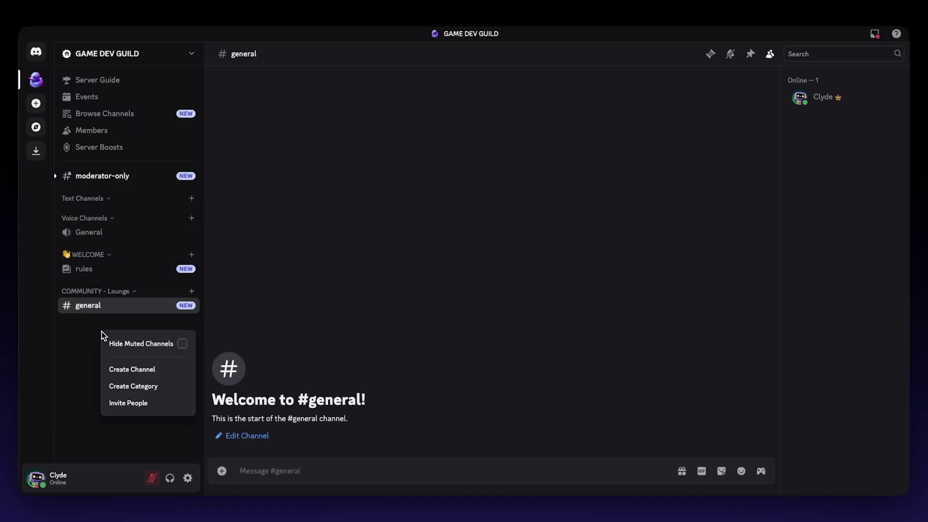
Create a private 'GAME DISCUSSIONS - Competitive' category without adding members.
left_click(137, 387)
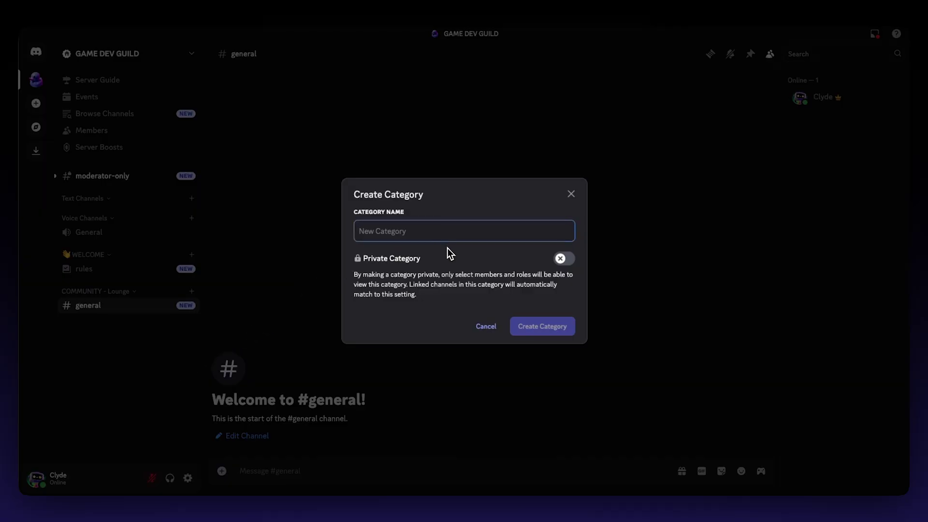
left_click(563, 258)
type("GAME DISCUSSIONS")
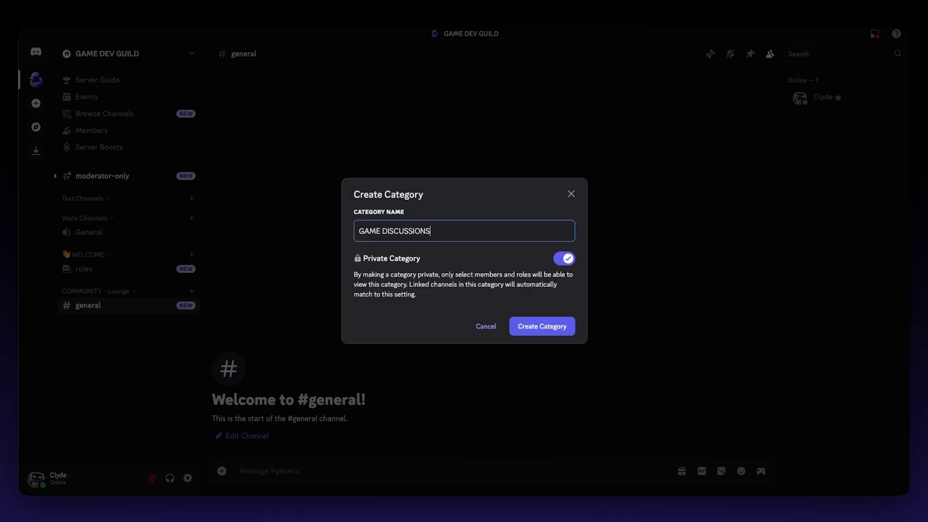
type(" - Competitive")
left_click(552, 330)
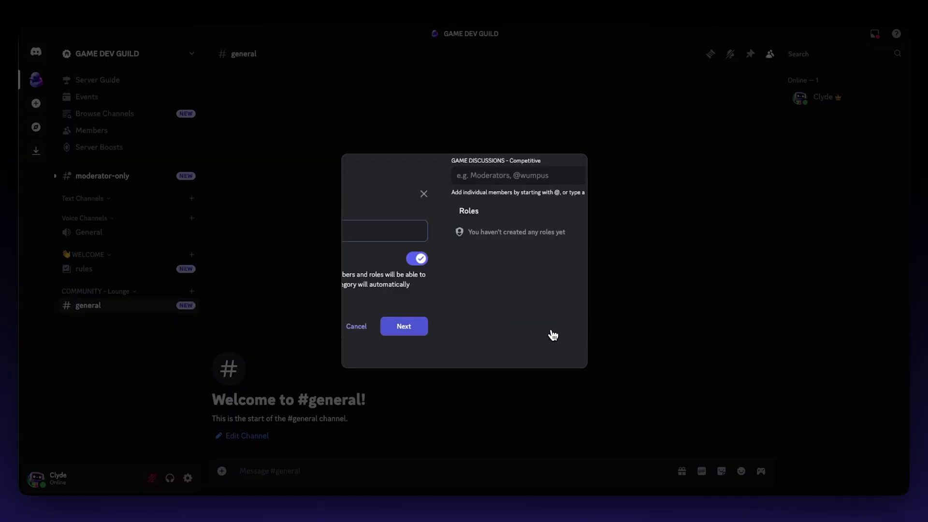
left_click(555, 372)
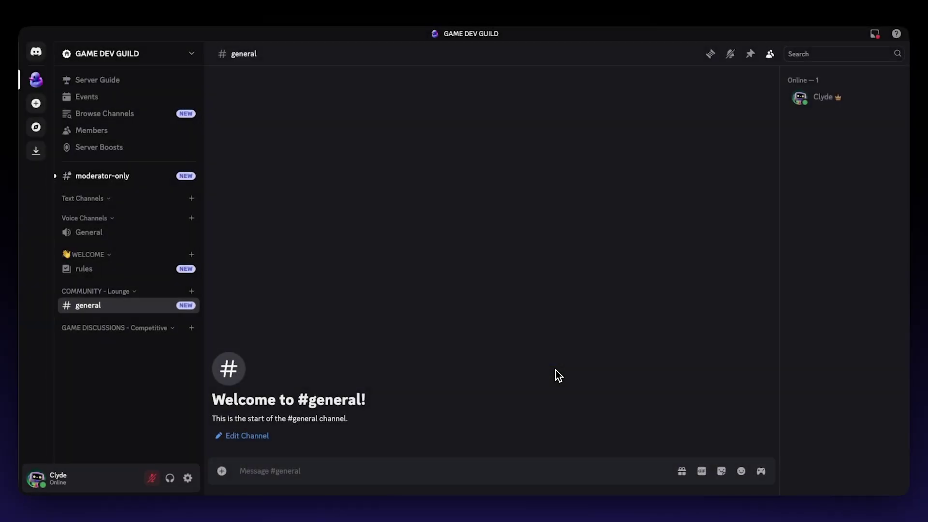
Create the 'GAME DISCUSSIONS - Casual' category.
right_click(127, 357)
left_click(167, 410)
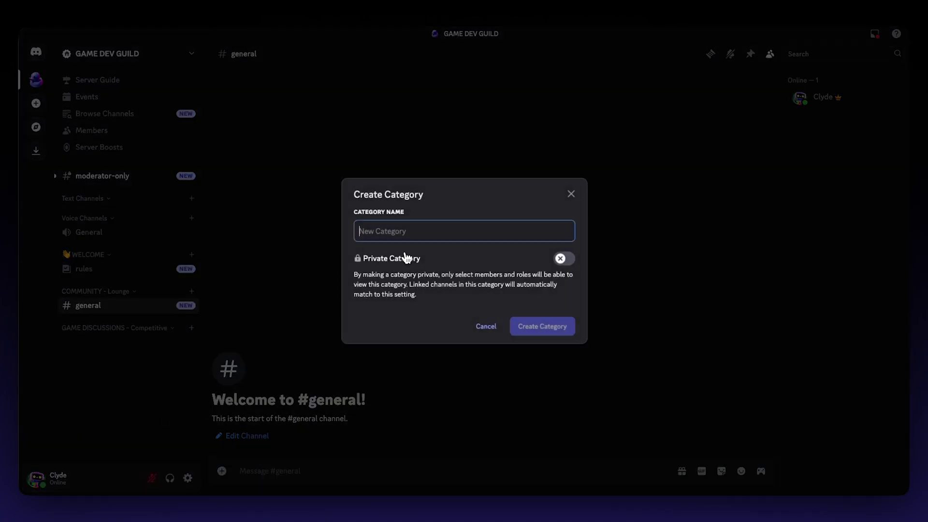
type("GAME DISC")
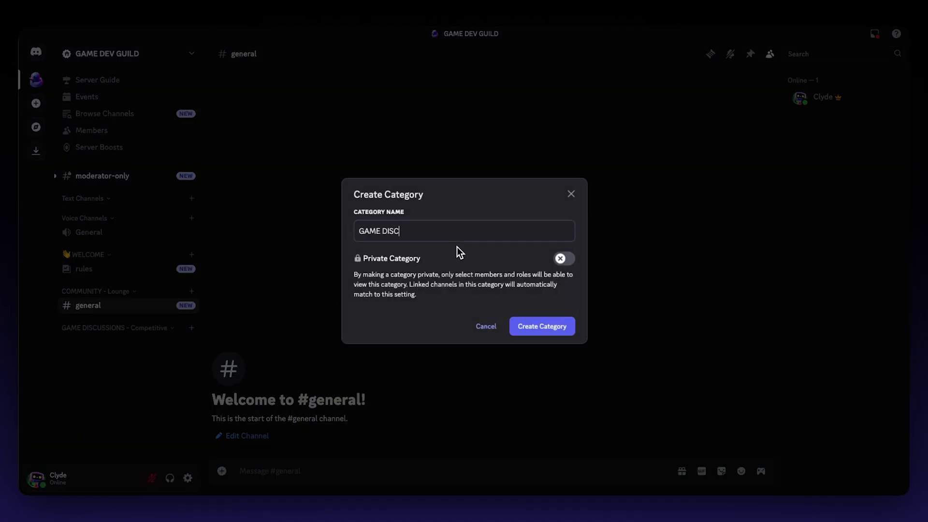
type("USSIONS - Casual")
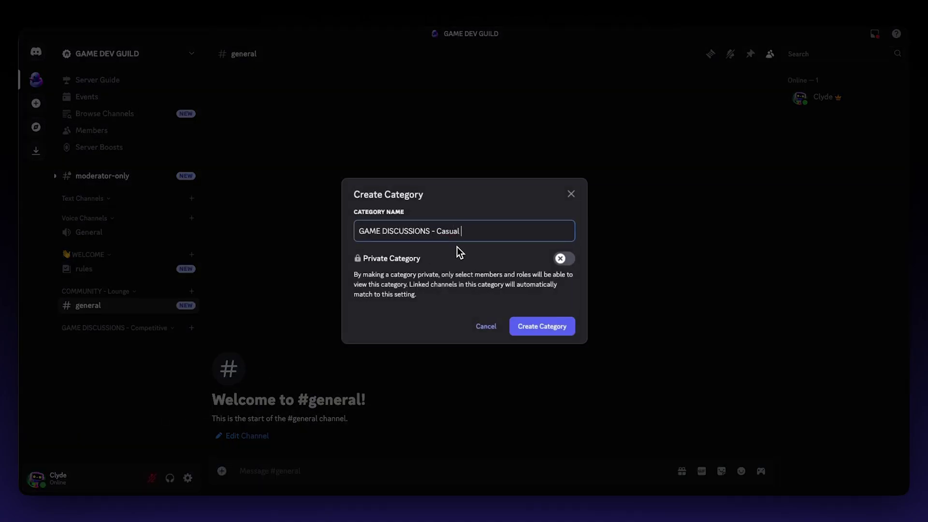
left_click(546, 327)
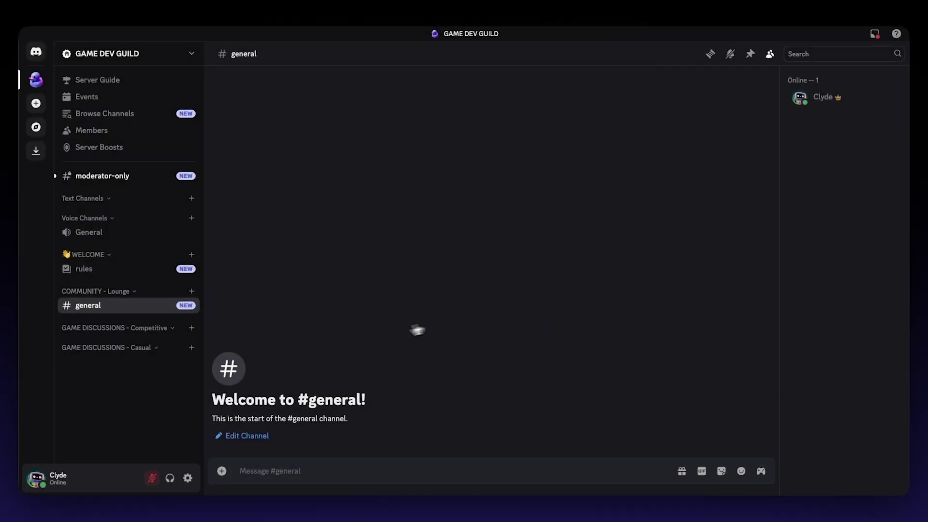
Create the 'HELP & FEEDBACK' category with a pasted emoji prefix.
right_click(126, 376)
left_click(156, 431)
type("🆘")
type("HELP & FEEDBACK")
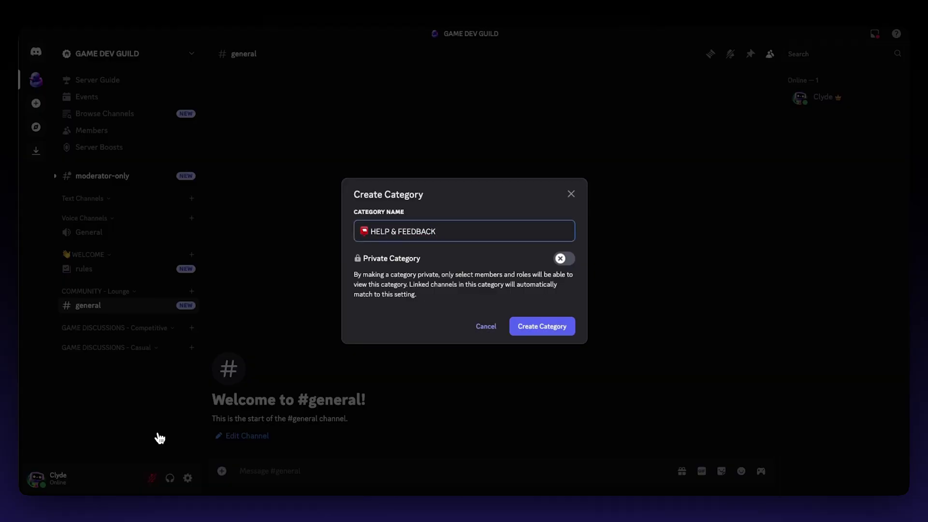
left_click(547, 331)
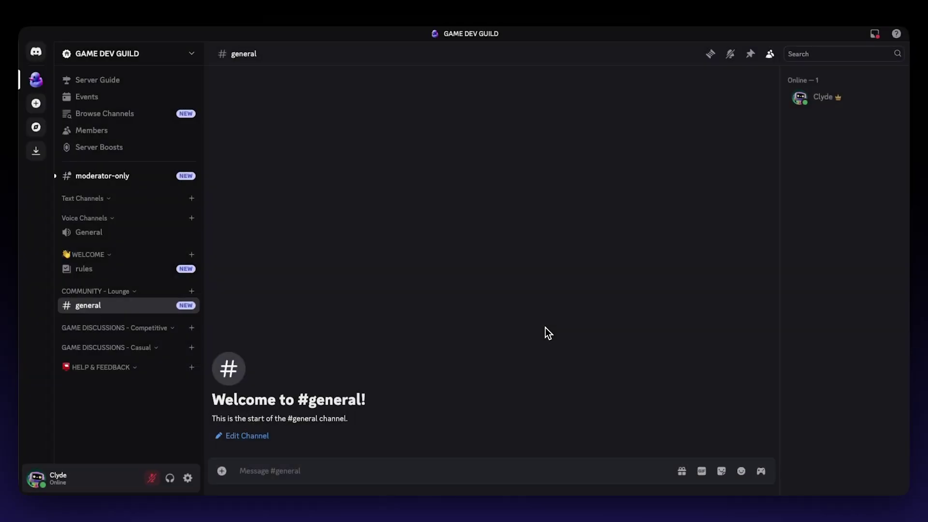
Open Edit Category for HELP & FEEDBACK and view its Permissions tab.
right_click(116, 366)
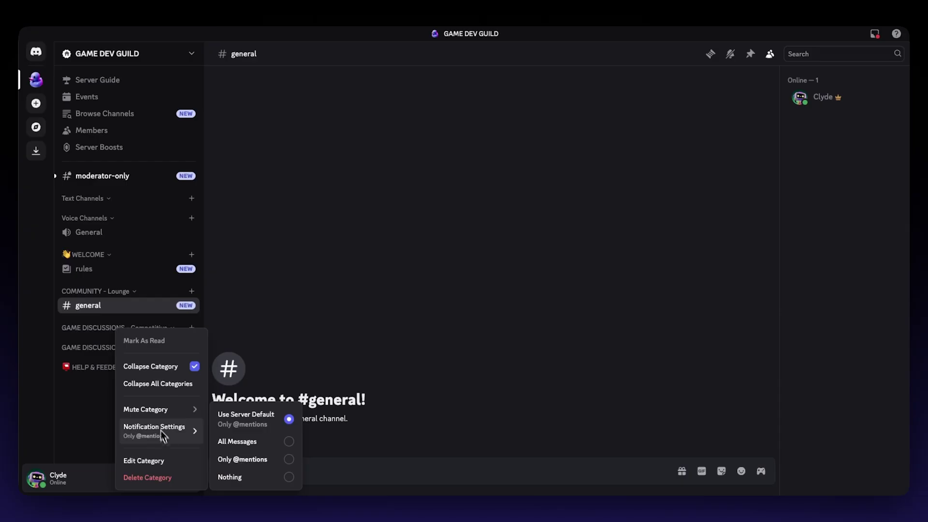
left_click(174, 462)
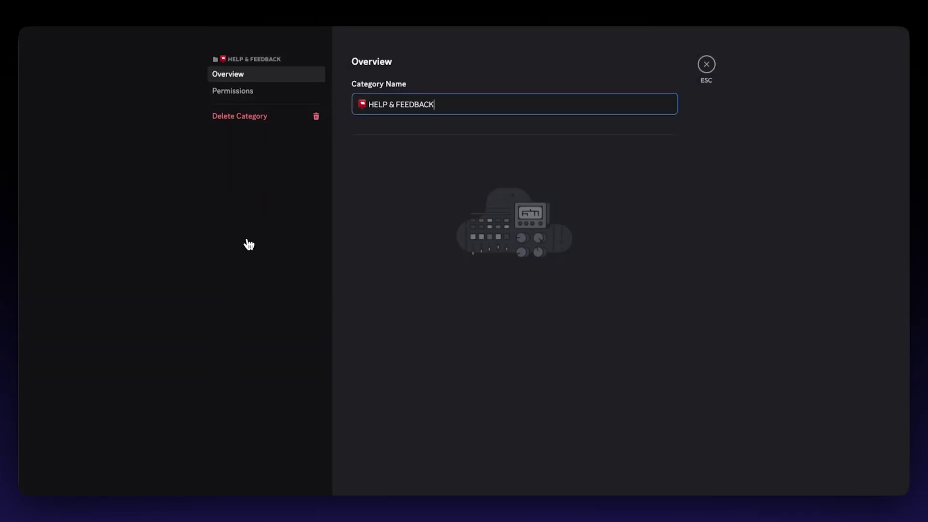
left_click(265, 92)
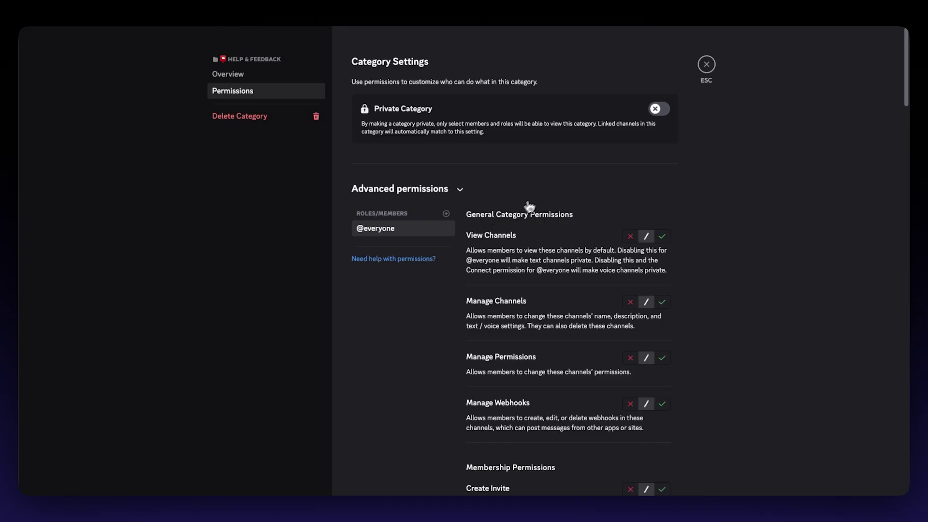